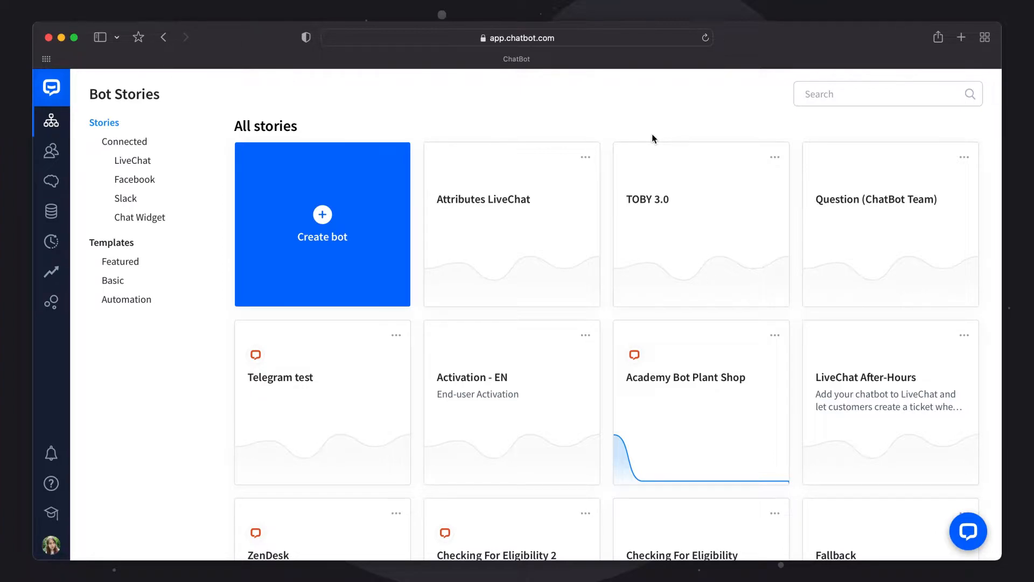
Browse all ready-made bot templates and view the details of the Refugee Support Bot template without importing it.
{"action": "scroll", "coordinate": [652, 139], "scroll_direction": "down", "scroll_amount": 15}
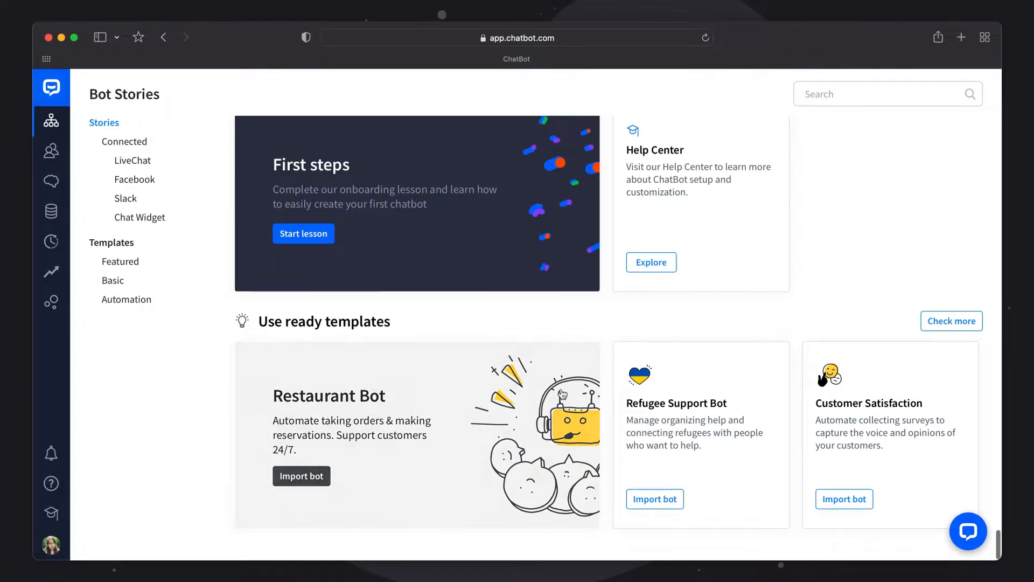
{"action": "left_click", "coordinate": [961, 322]}
{"action": "scroll", "coordinate": [923, 322], "scroll_direction": "up", "scroll_amount": 10}
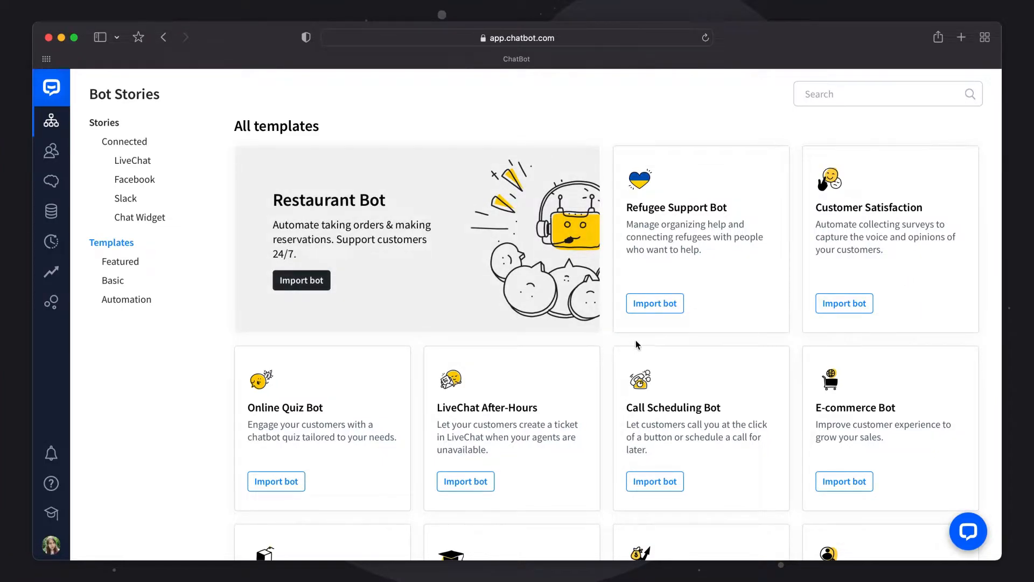
{"action": "left_click", "coordinate": [667, 310]}
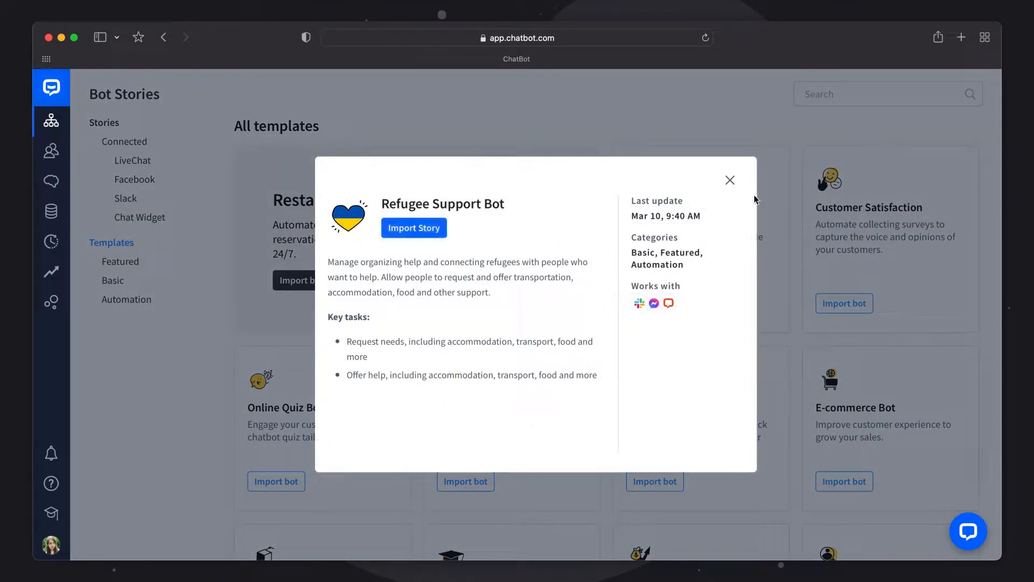
{"action": "left_click", "coordinate": [730, 180]}
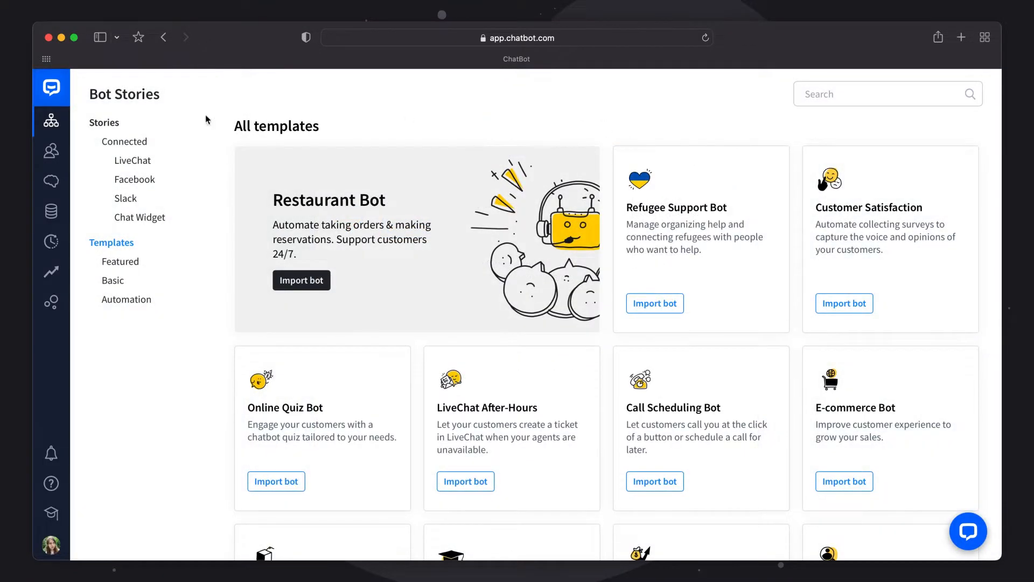
Create a new bot story named "Your First Story" with no description.
{"action": "left_click", "coordinate": [58, 128]}
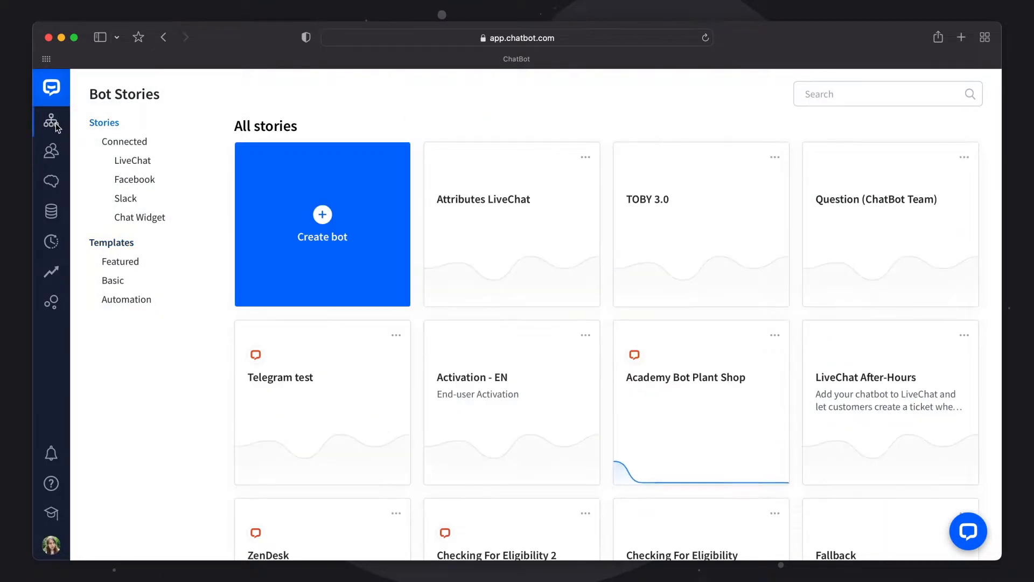
{"action": "left_click", "coordinate": [327, 223]}
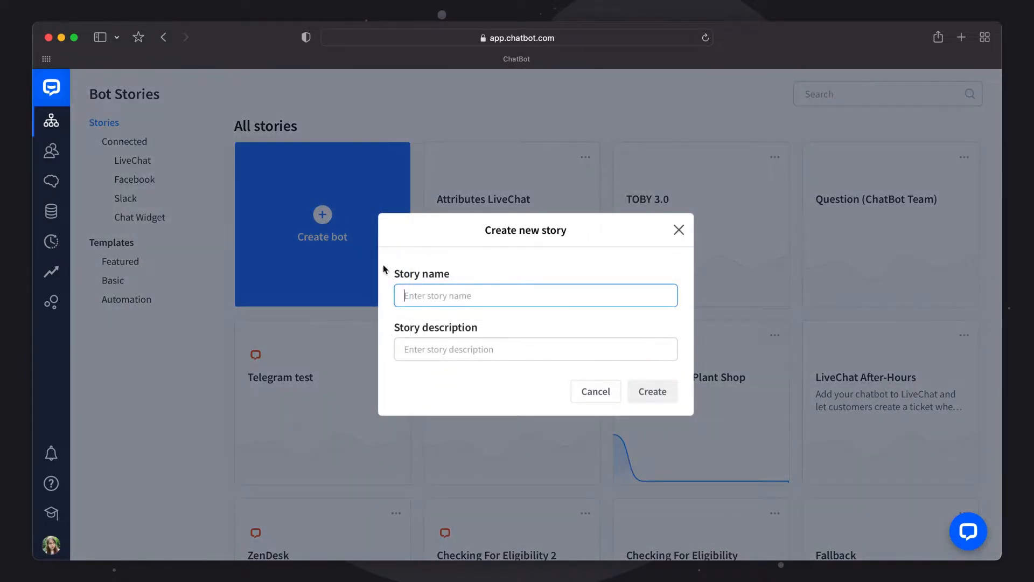
{"action": "type", "text": "Your First Story"}
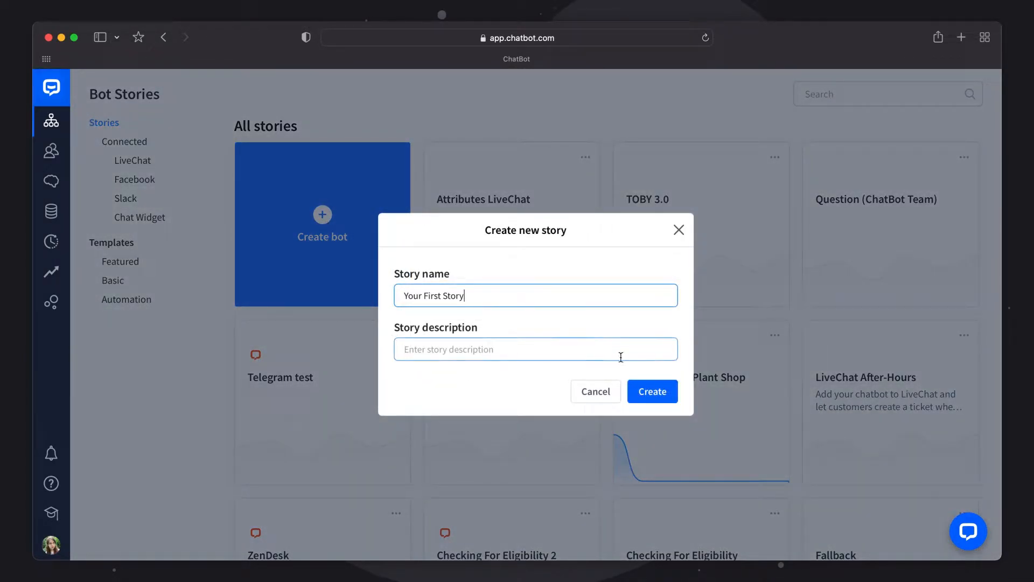
{"action": "left_click", "coordinate": [655, 397]}
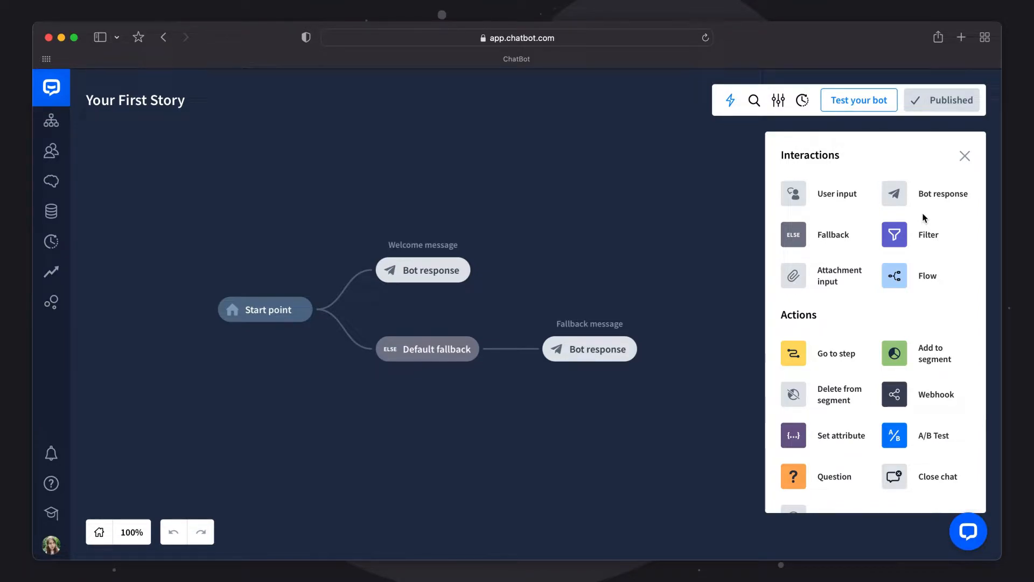
Add two User input blocks after the welcome message's Bot response and attach a Bot response block to each.
{"action": "mouse_move", "coordinate": [801, 190]}
{"action": "left_mouse_down"}
{"action": "mouse_move", "coordinate": [506, 252]}
{"action": "mouse_move", "coordinate": [452, 253]}
{"action": "left_mouse_up"}
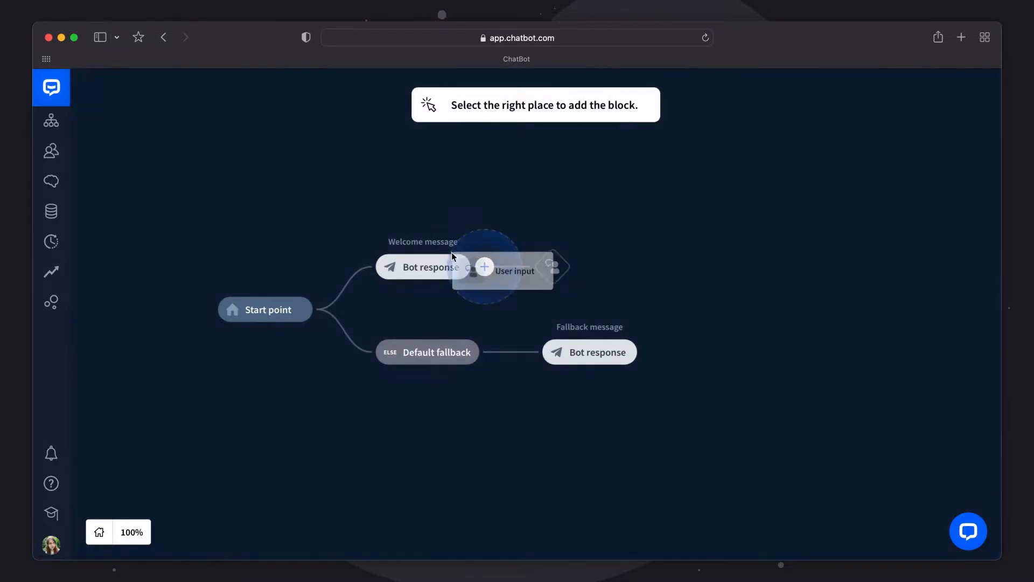
{"action": "left_click_drag", "start_coordinate": [451, 252], "coordinate": [455, 254]}
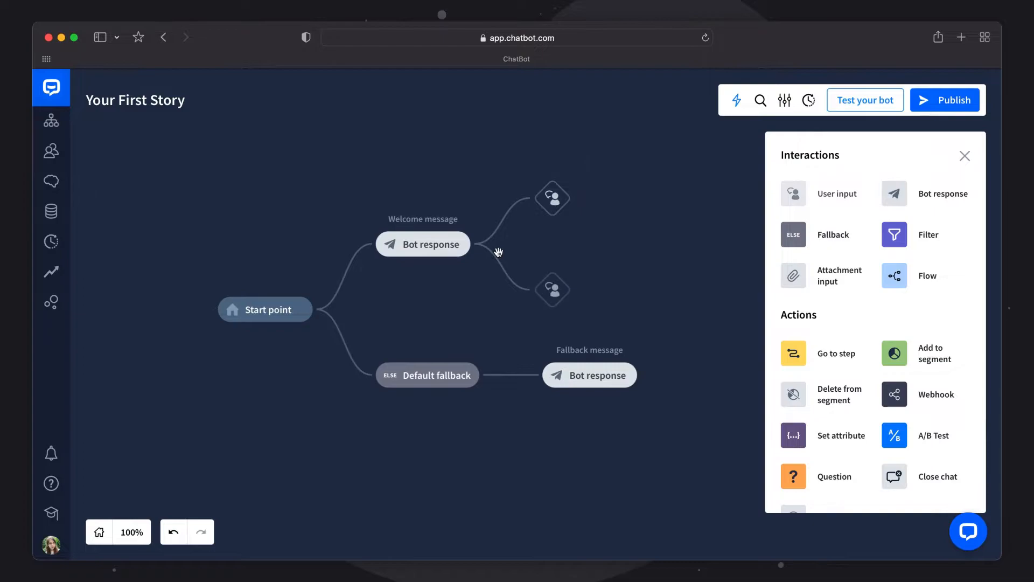
{"action": "mouse_move", "coordinate": [553, 187]}
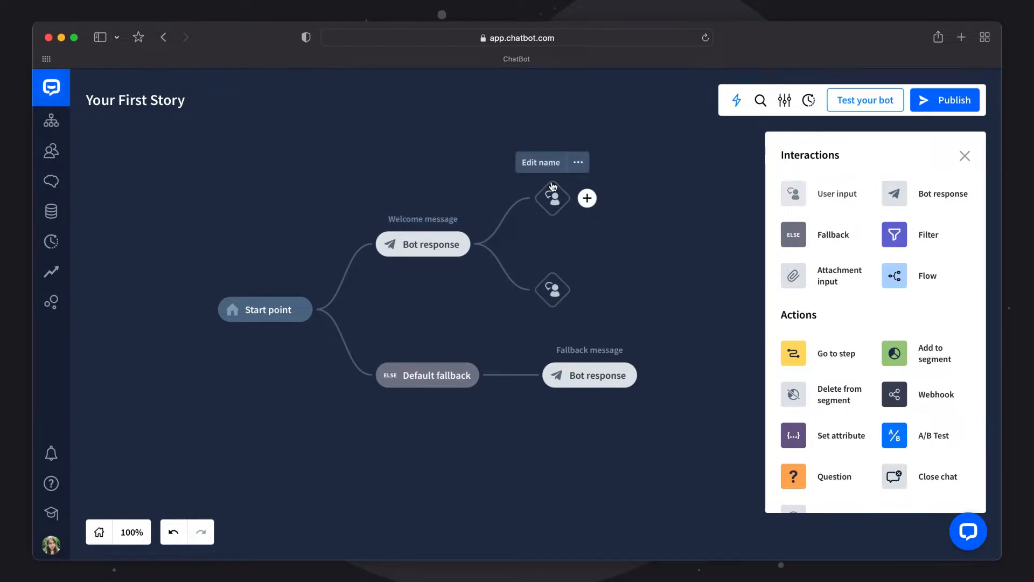
{"action": "left_click_drag", "start_coordinate": [893, 186], "coordinate": [584, 191]}
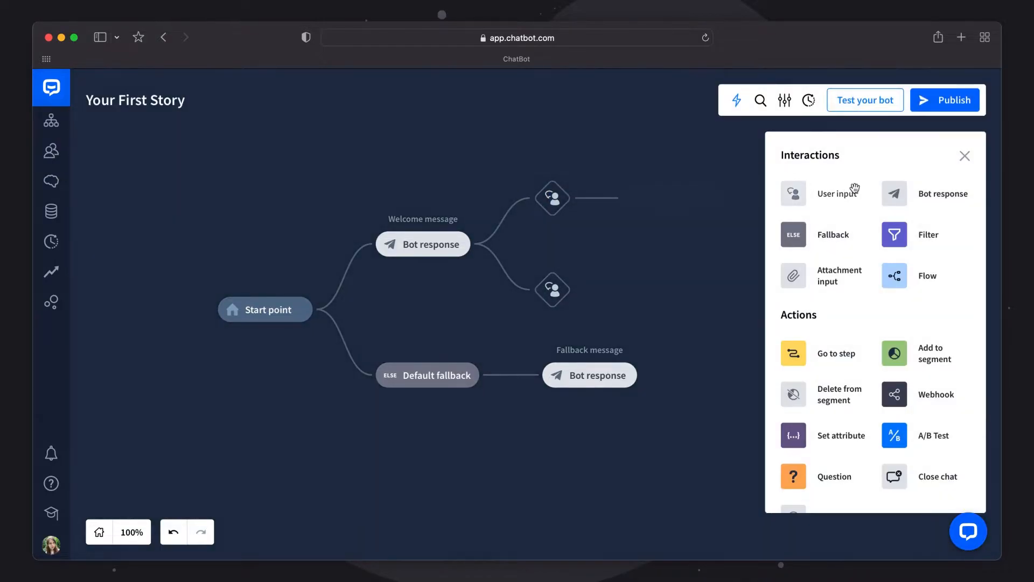
{"action": "left_click_drag", "start_coordinate": [894, 193], "coordinate": [606, 283]}
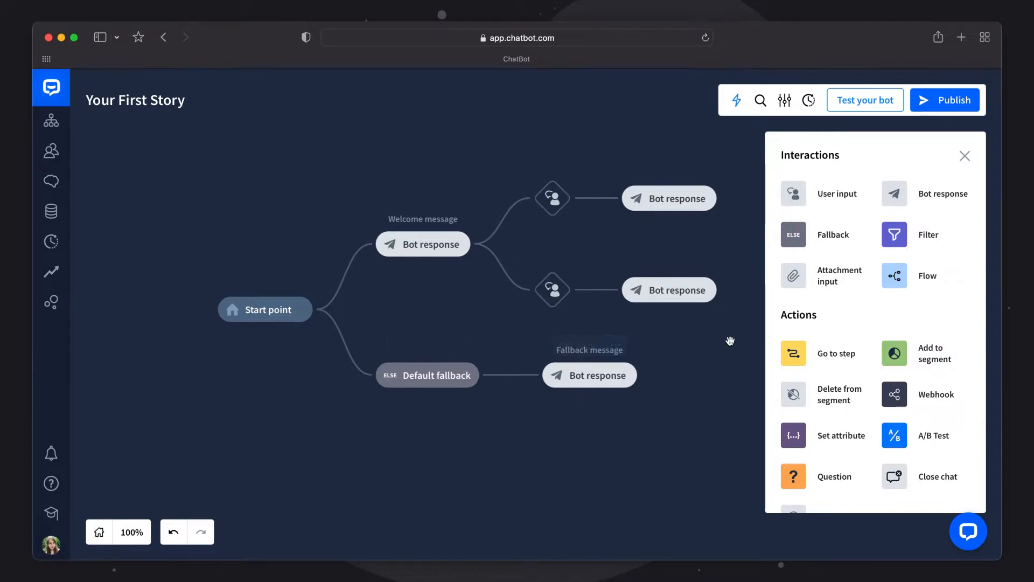
Look through the available action blocks and open the chat for testing the bot.
{"action": "scroll", "coordinate": [837, 315], "scroll_direction": "down", "scroll_amount": 1}
{"action": "scroll", "coordinate": [837, 317], "scroll_direction": "down", "scroll_amount": 2}
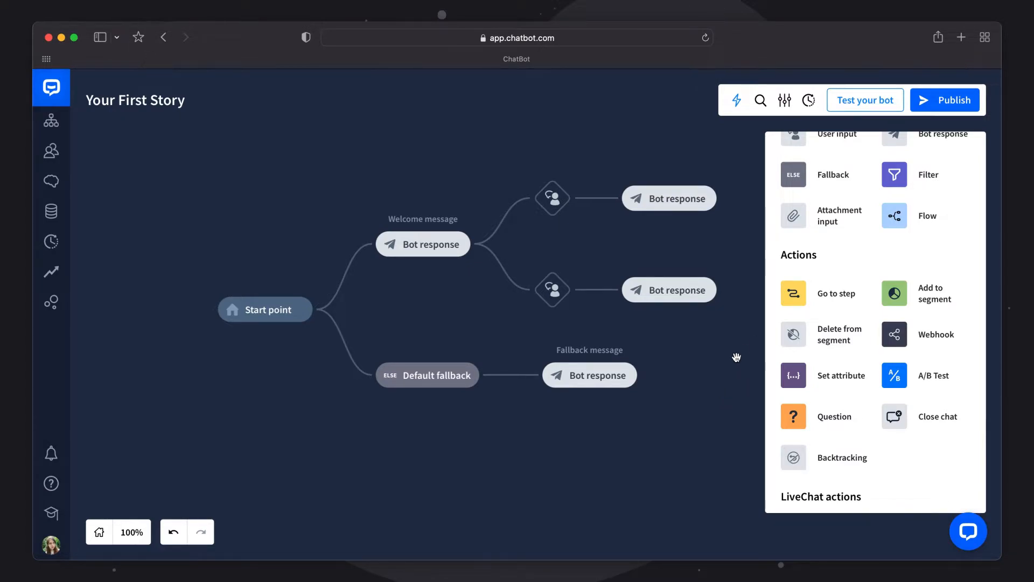
{"action": "left_click", "coordinate": [872, 106]}
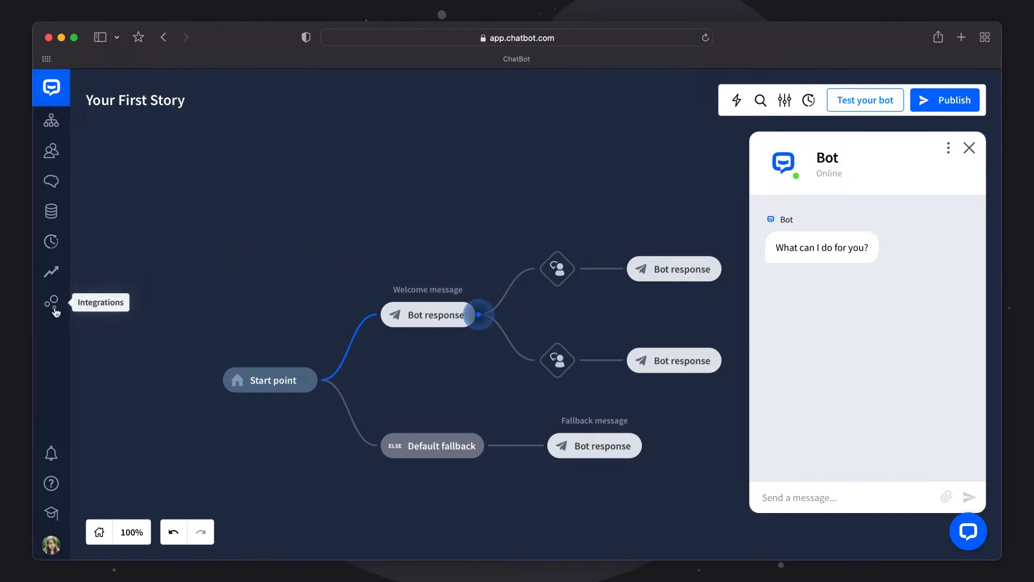
Open the general settings of the Chat Widget integration.
{"action": "left_click", "coordinate": [52, 304]}
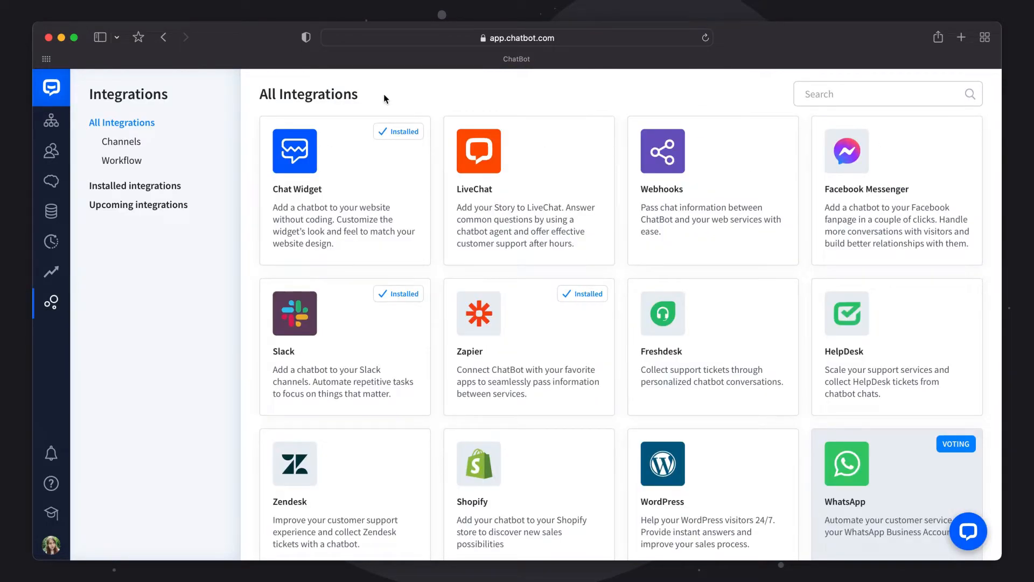
{"action": "left_click", "coordinate": [346, 223]}
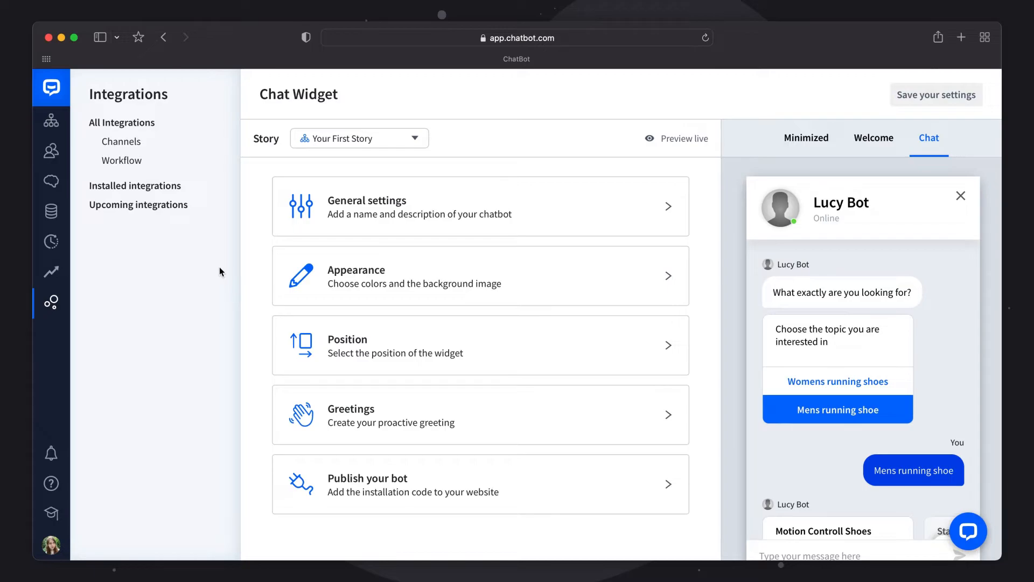
{"action": "left_click", "coordinate": [357, 226]}
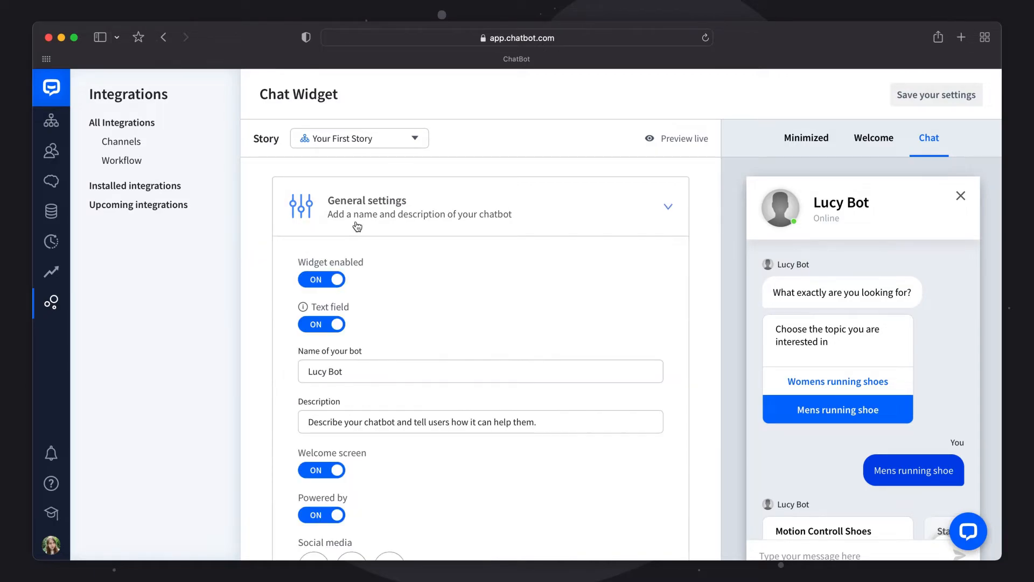
Set the chat widget's name of the bot to "Bot Name".
{"action": "scroll", "coordinate": [386, 300], "scroll_direction": "down", "scroll_amount": 2}
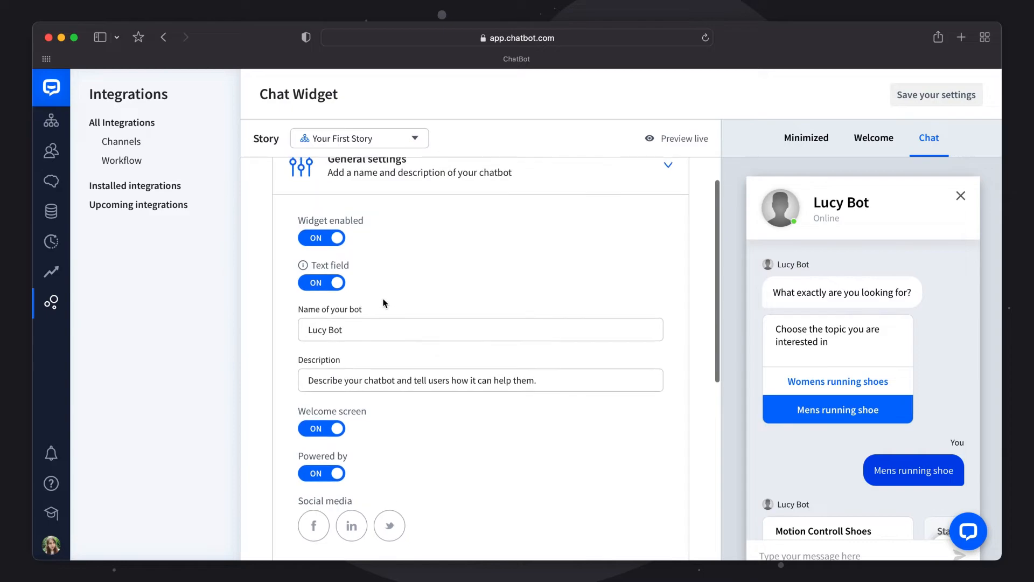
{"action": "left_click", "coordinate": [309, 334]}
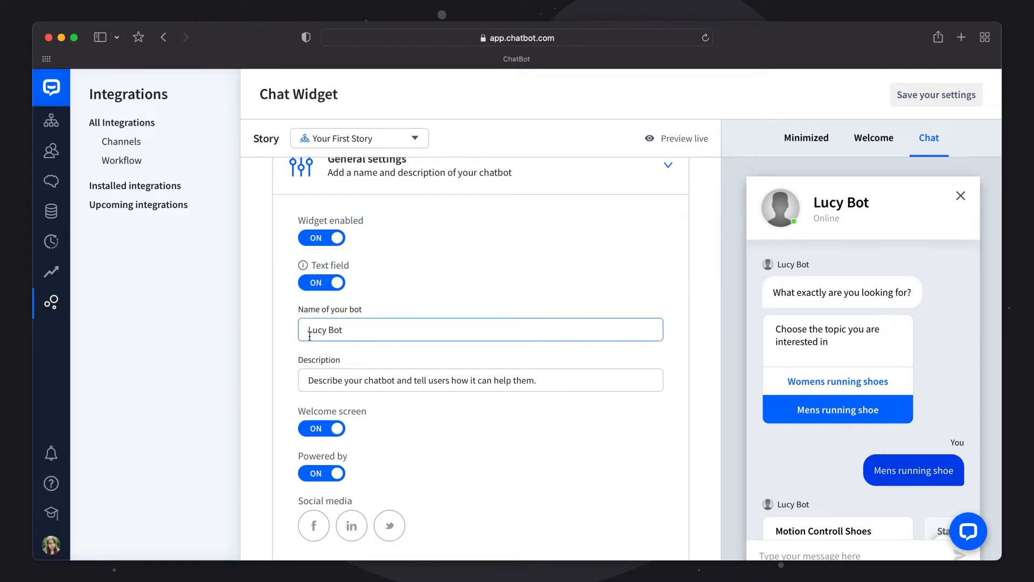
{"action": "double_click", "coordinate": [360, 334]}
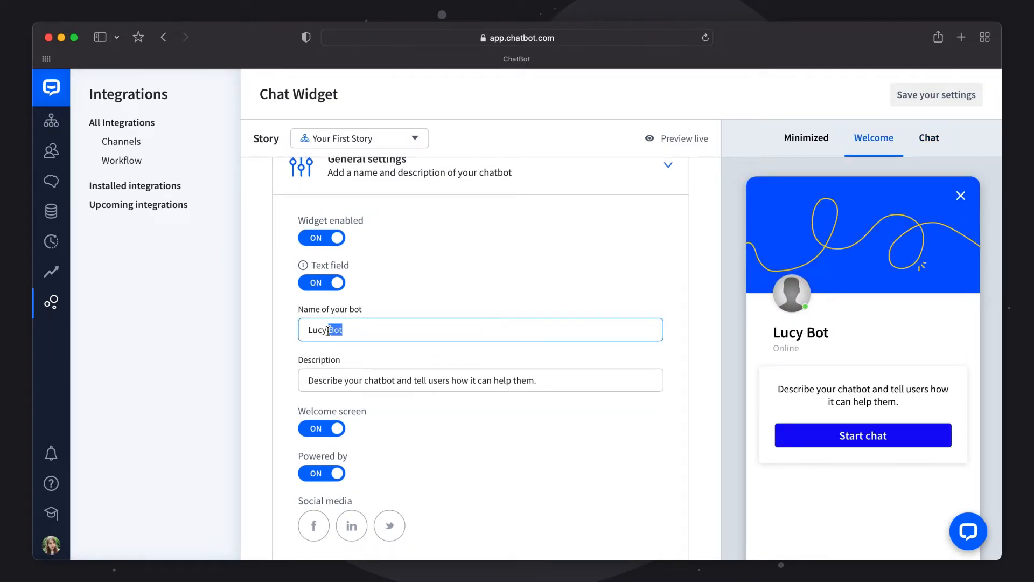
{"action": "triple_click", "coordinate": [328, 330]}
{"action": "type", "text": "Bot Name"}
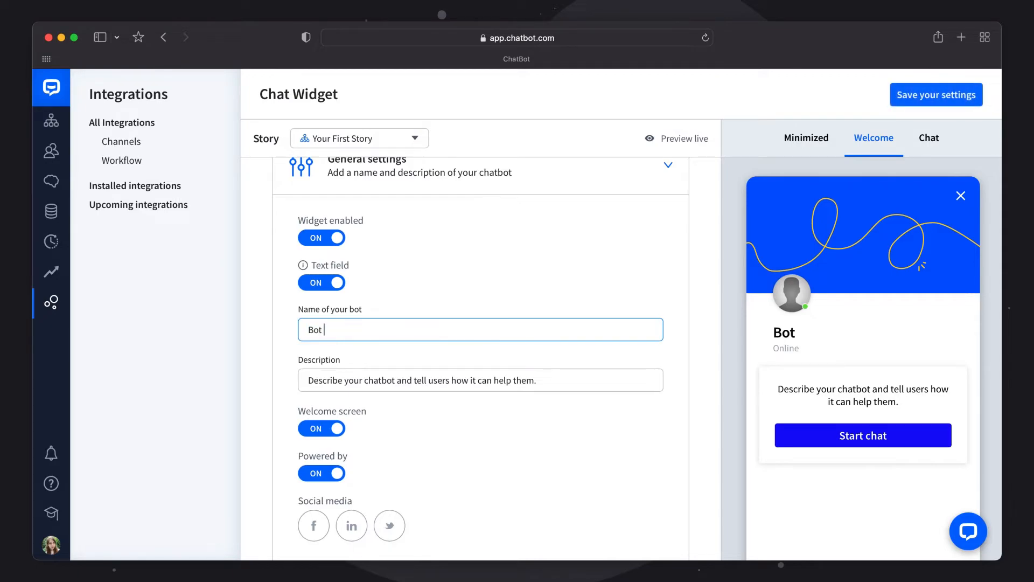
{"action": "left_click", "coordinate": [346, 381]}
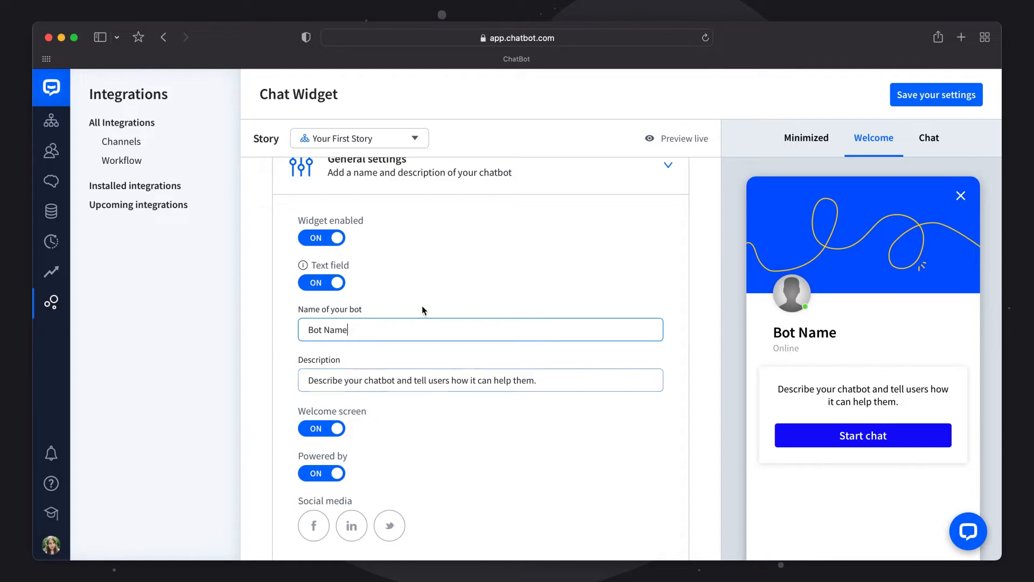
Switch the widget's text field off and back on in the general settings.
{"action": "left_click", "coordinate": [310, 285]}
{"action": "left_click", "coordinate": [309, 286]}
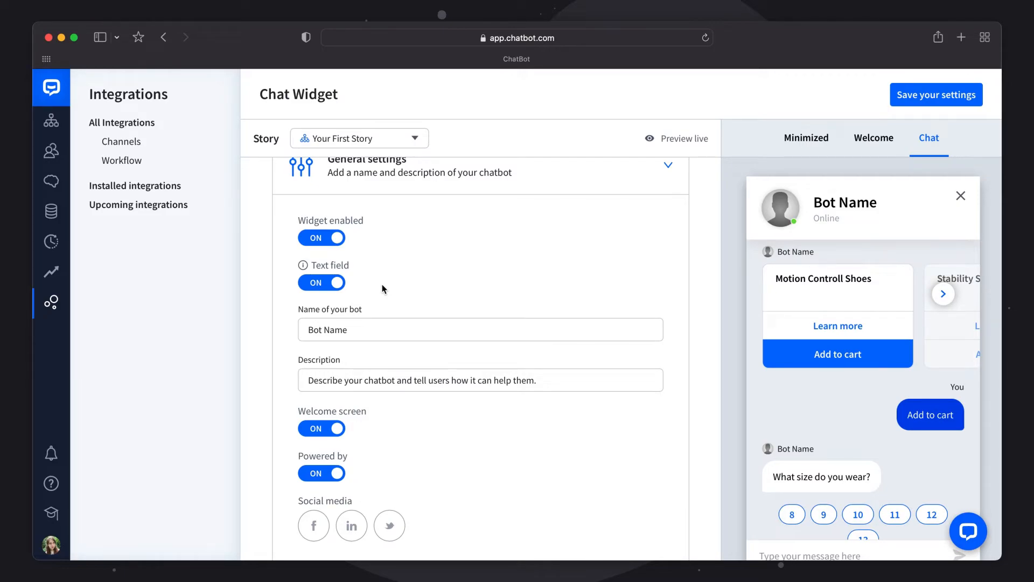
{"action": "left_click", "coordinate": [428, 184]}
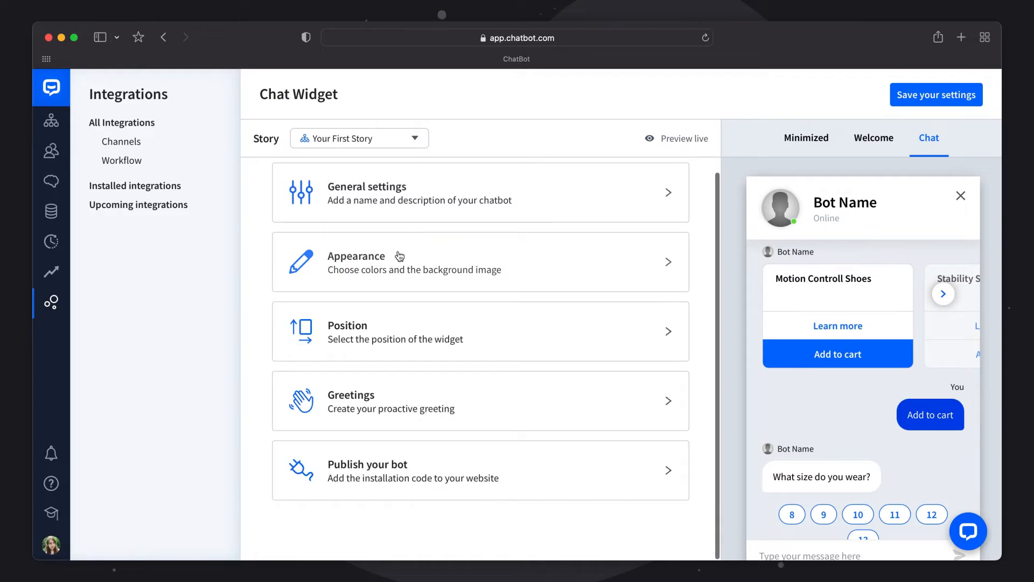
Try the light and dark widget themes, choose the custom color theme, and turn off the bot avatar.
{"action": "left_click", "coordinate": [380, 265]}
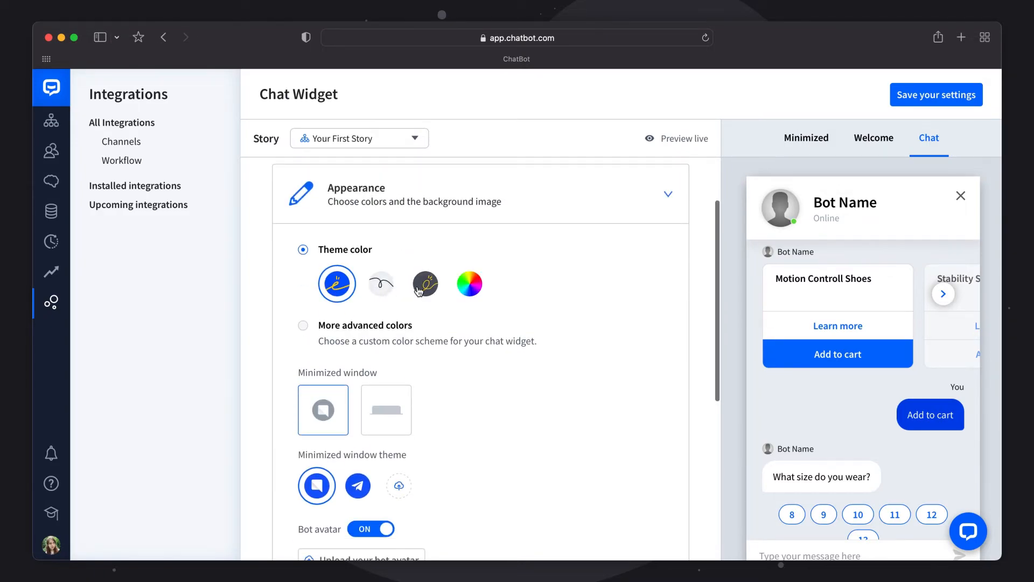
{"action": "left_click", "coordinate": [375, 283]}
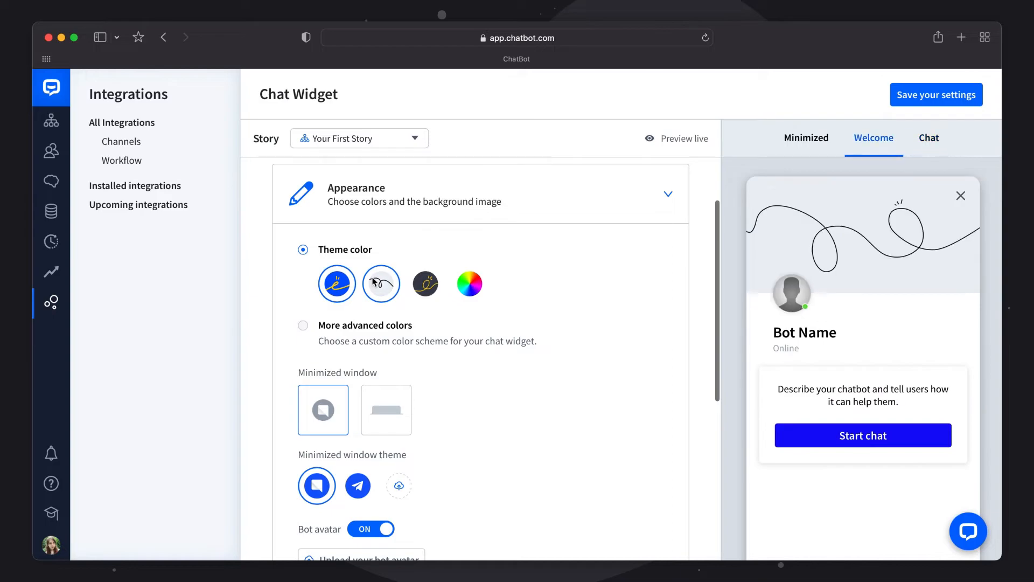
{"action": "left_click", "coordinate": [426, 285]}
{"action": "left_click", "coordinate": [470, 284]}
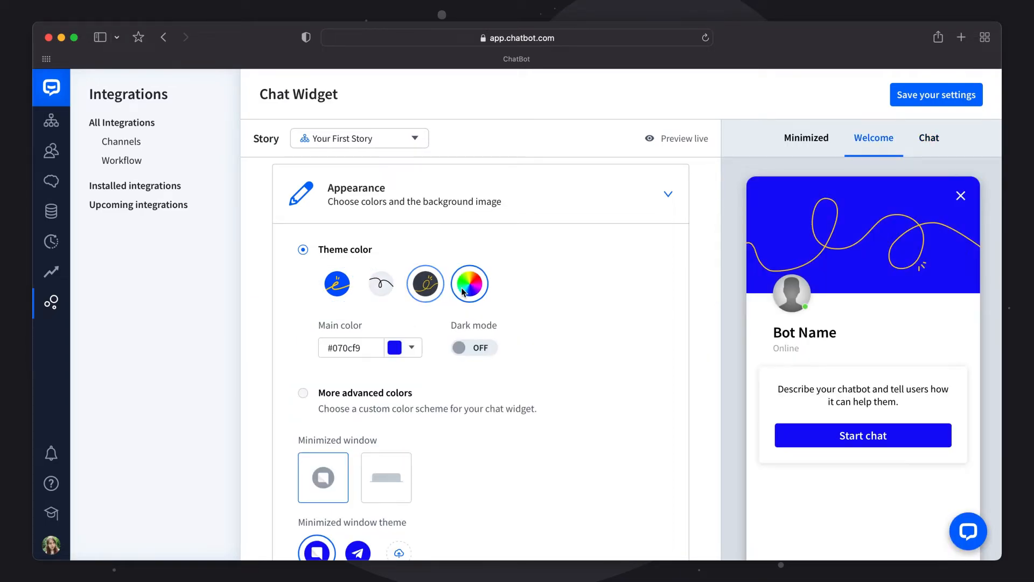
{"action": "scroll", "coordinate": [393, 339], "scroll_direction": "down", "scroll_amount": 4}
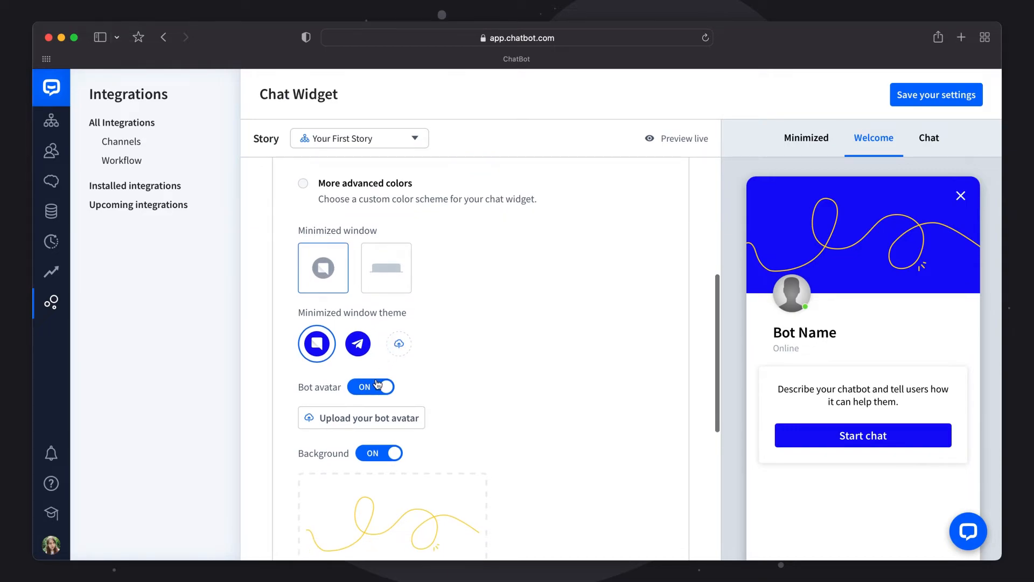
{"action": "left_click", "coordinate": [371, 389]}
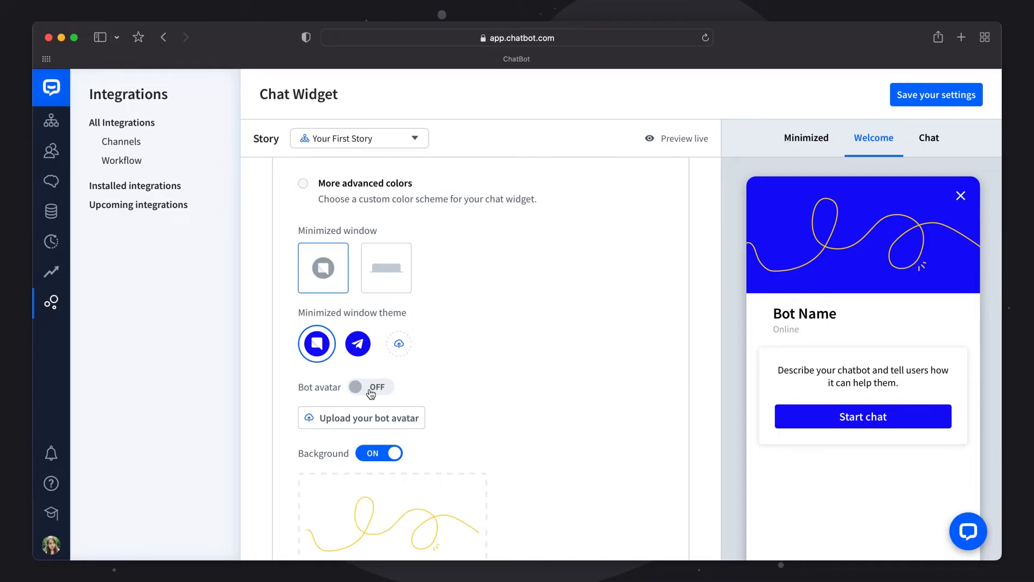
Review the widget's position settings, including the alignment choices and the side spacing.
{"action": "scroll", "coordinate": [370, 390], "scroll_direction": "down", "scroll_amount": 5}
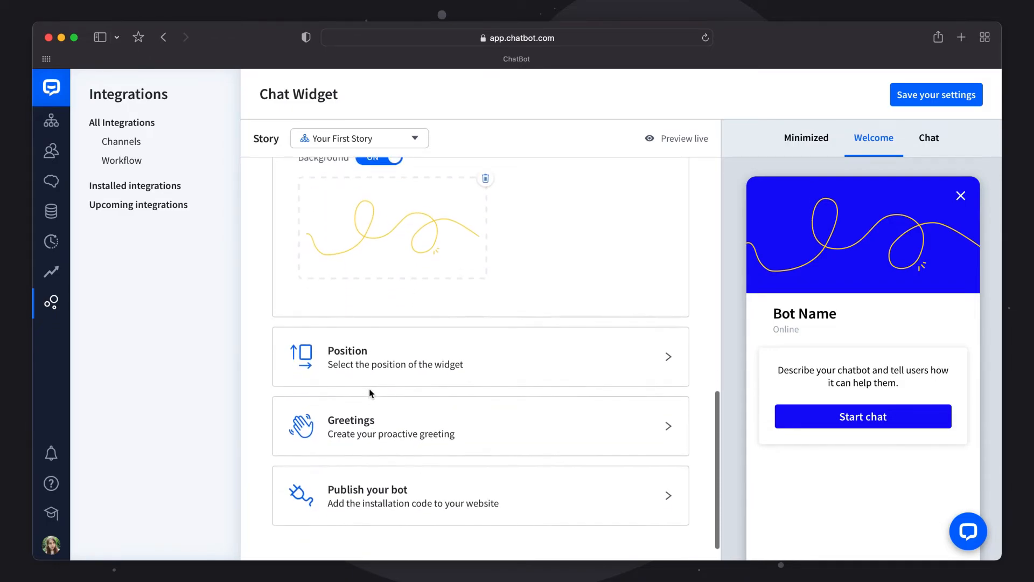
{"action": "left_click", "coordinate": [395, 355]}
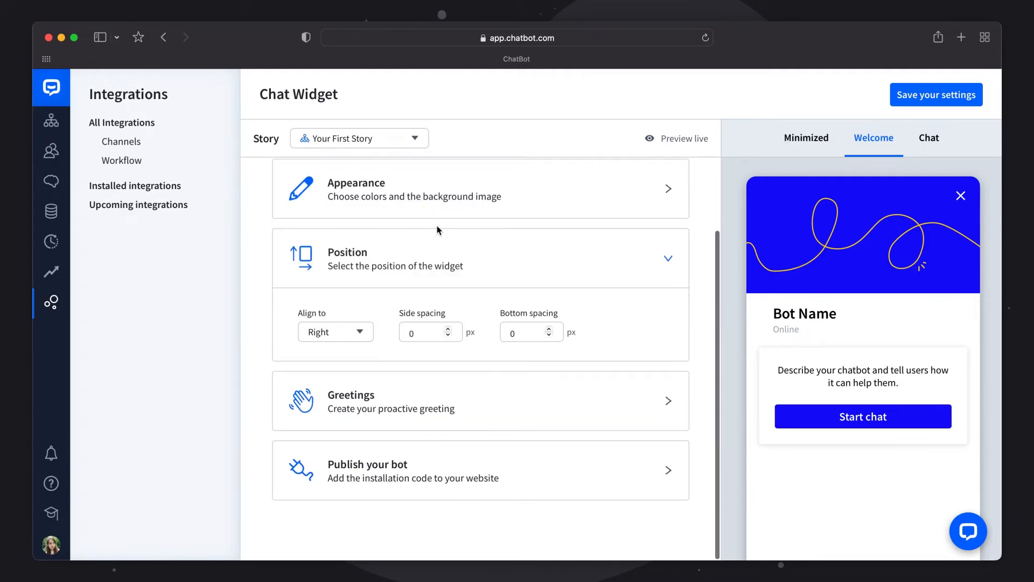
{"action": "left_click", "coordinate": [359, 334]}
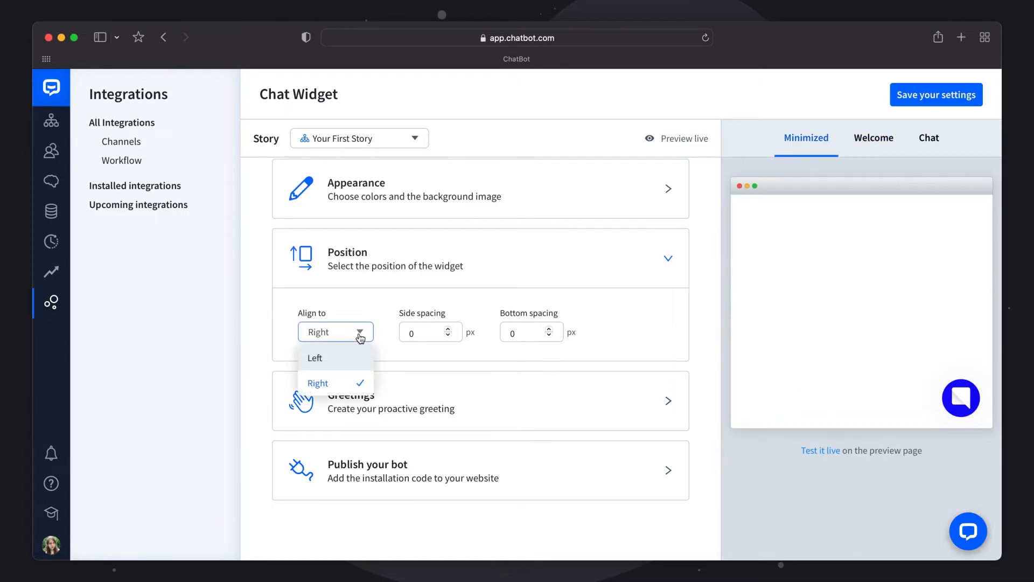
{"action": "left_click", "coordinate": [377, 316]}
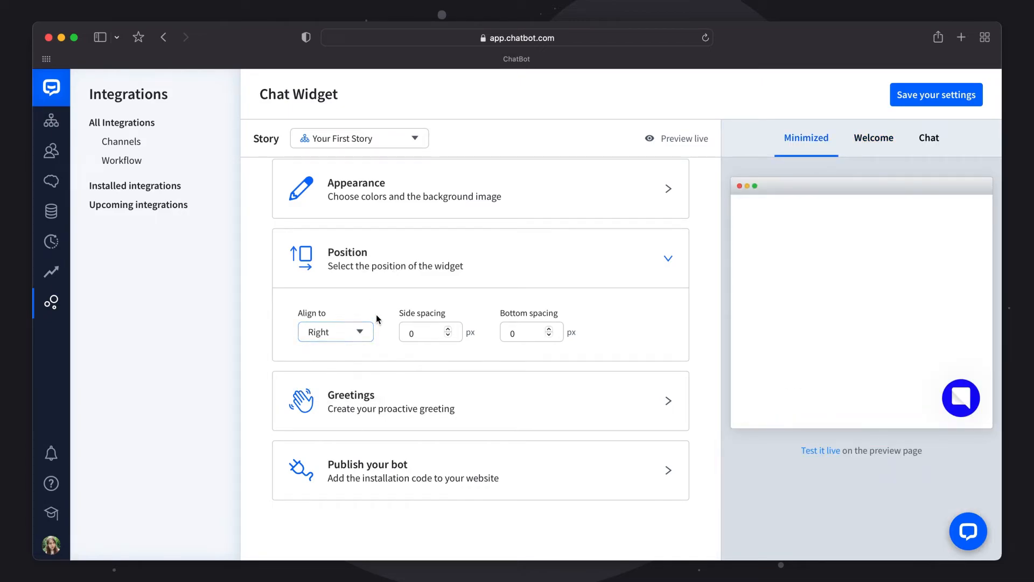
{"action": "left_click", "coordinate": [421, 324]}
{"action": "scroll", "coordinate": [422, 323], "scroll_direction": "up", "scroll_amount": 3}
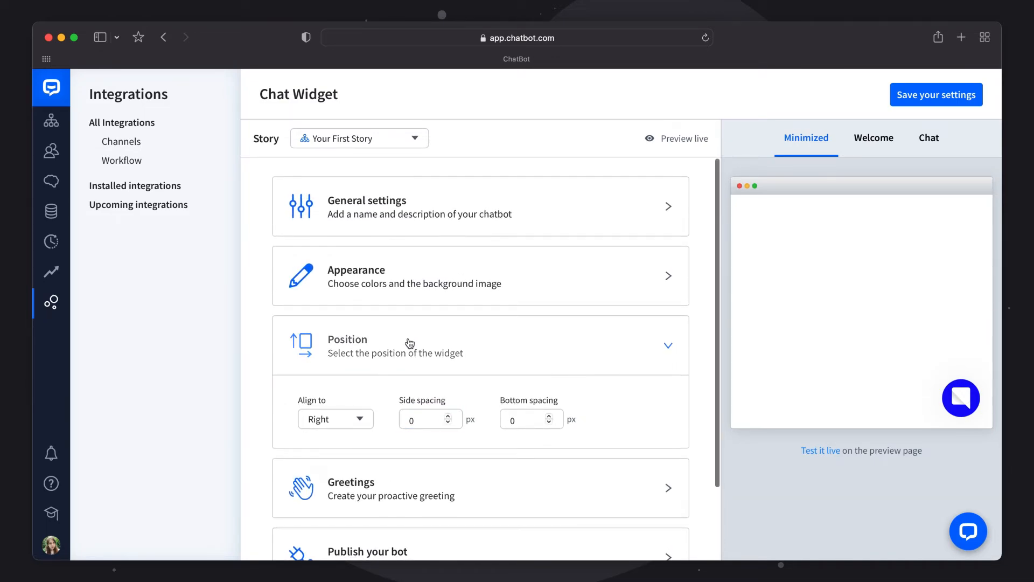
Collapse the position settings, test the widget live on the sample preview page, and open its chat window there.
{"action": "left_click", "coordinate": [410, 343]}
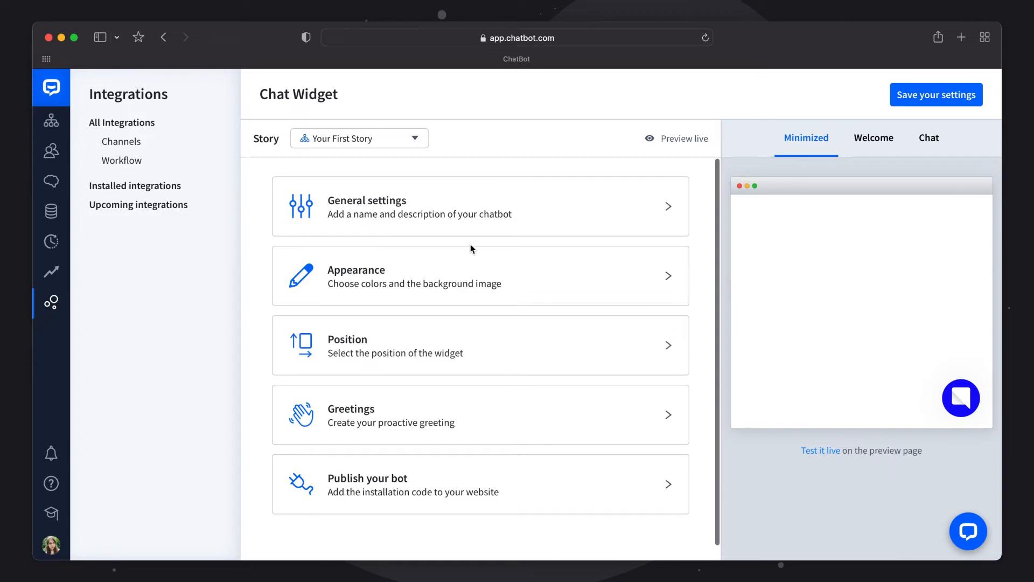
{"action": "left_click", "coordinate": [813, 455]}
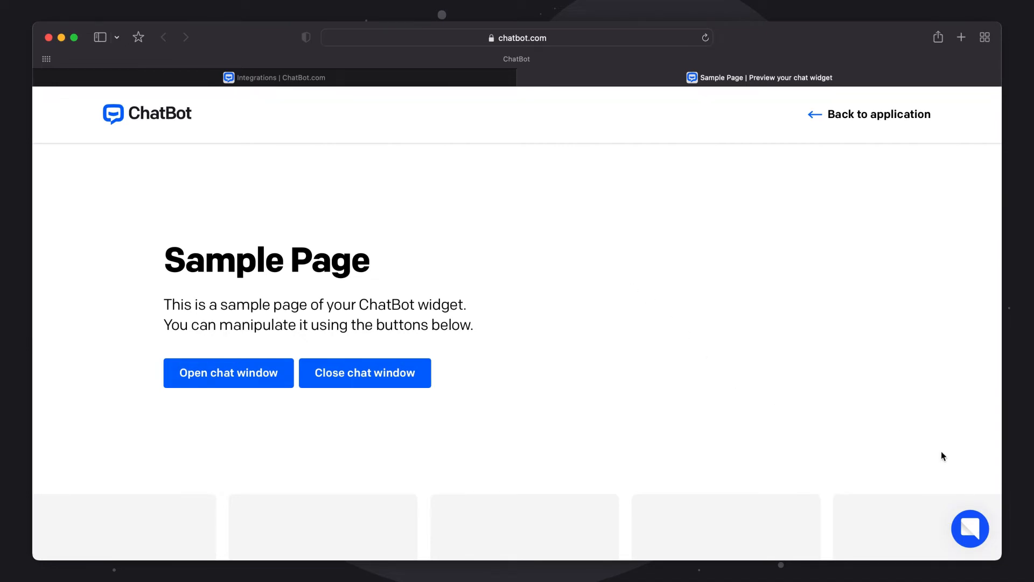
{"action": "left_click", "coordinate": [964, 532]}
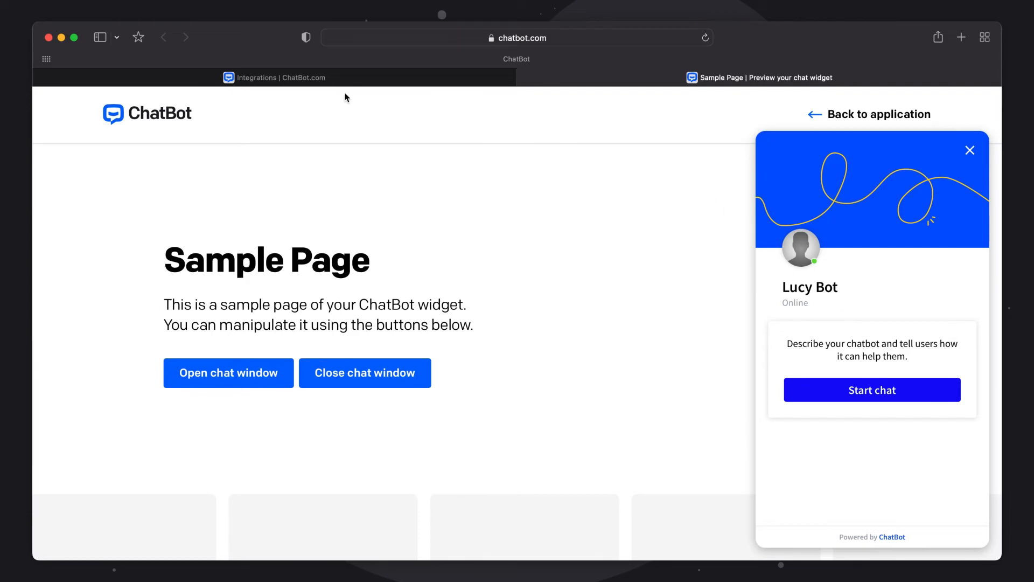
Return from the sample page to the ChatBot application and look through the list of all available integrations.
{"action": "left_click", "coordinate": [344, 76]}
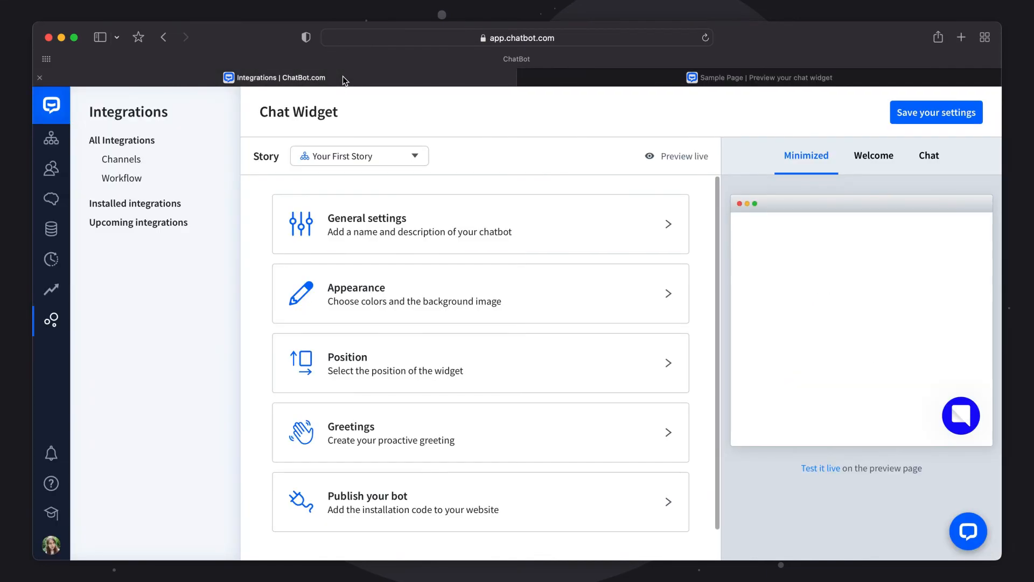
{"action": "left_click", "coordinate": [56, 321]}
{"action": "left_click", "coordinate": [639, 361]}
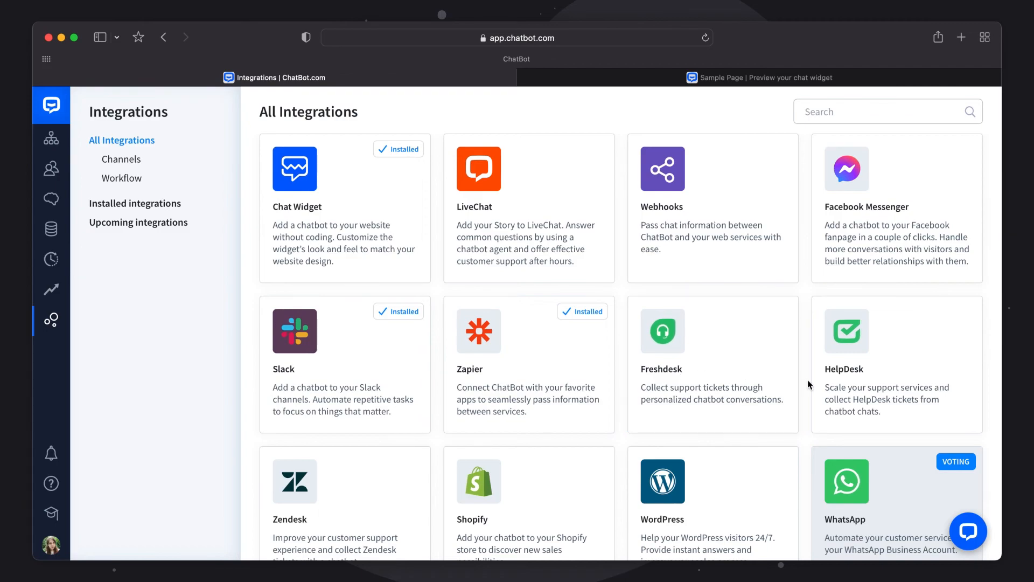
{"action": "scroll", "coordinate": [475, 512], "scroll_direction": "down", "scroll_amount": 3}
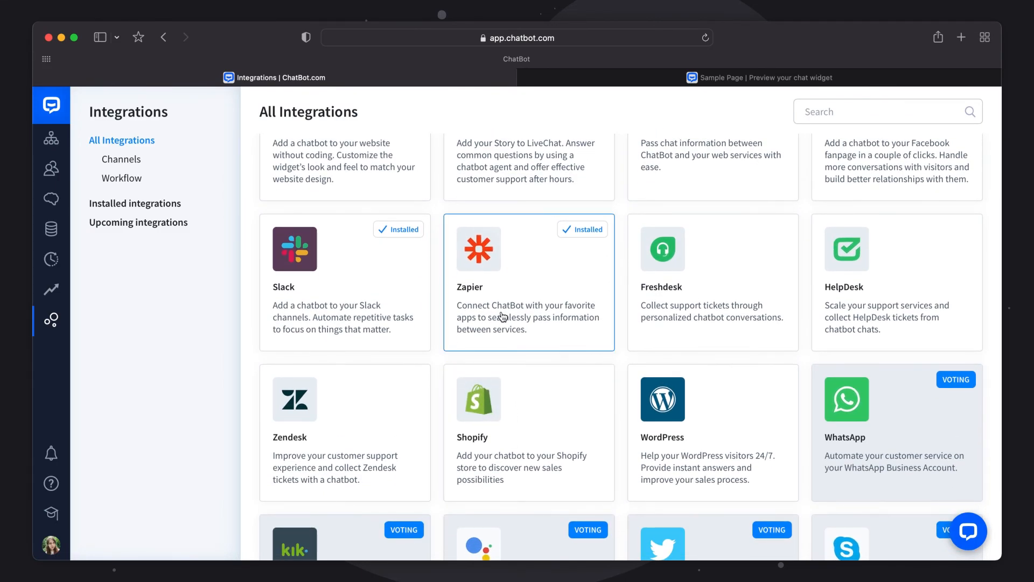
{"action": "scroll", "coordinate": [473, 264], "scroll_direction": "up", "scroll_amount": 3}
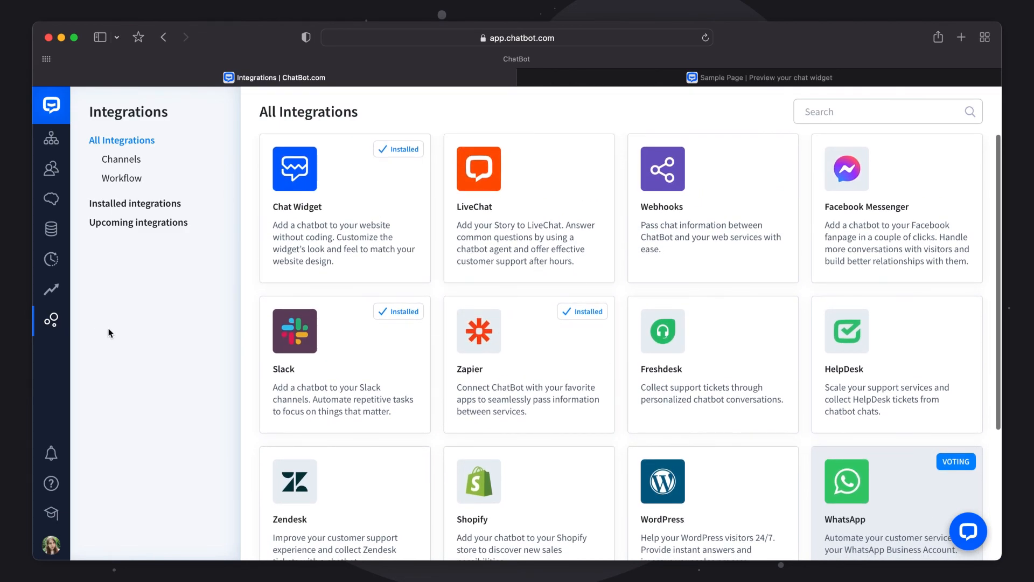